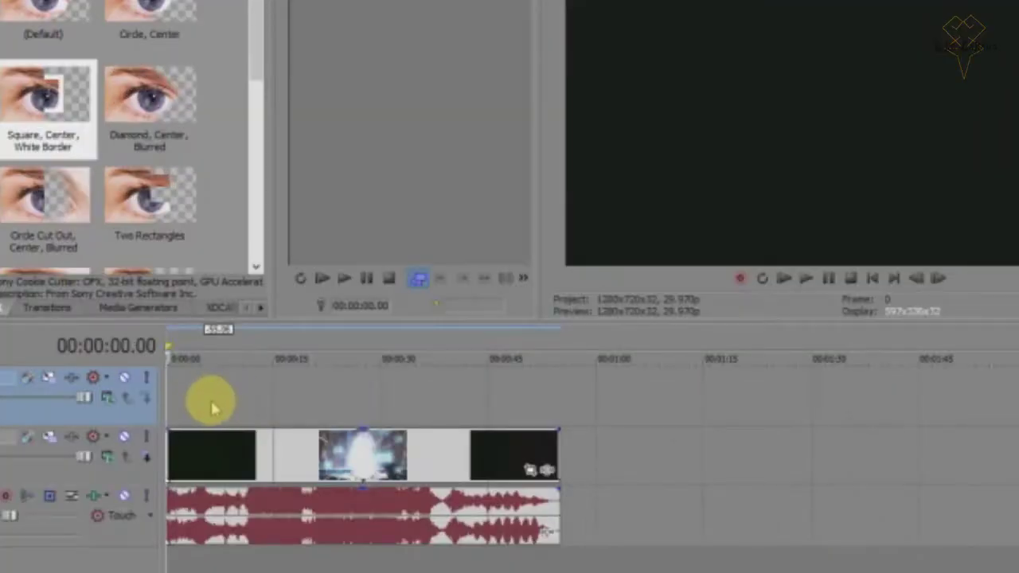
Scrub through the rendered video to preview it.
left_click(284, 368)
left_click_drag(201, 398, 241, 390)
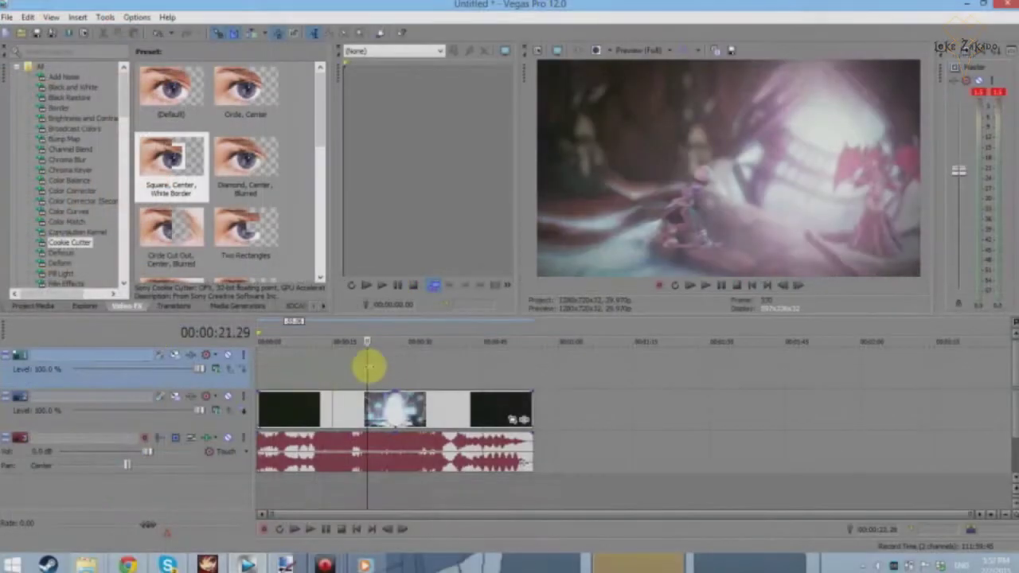
left_click_drag(368, 359, 371, 385)
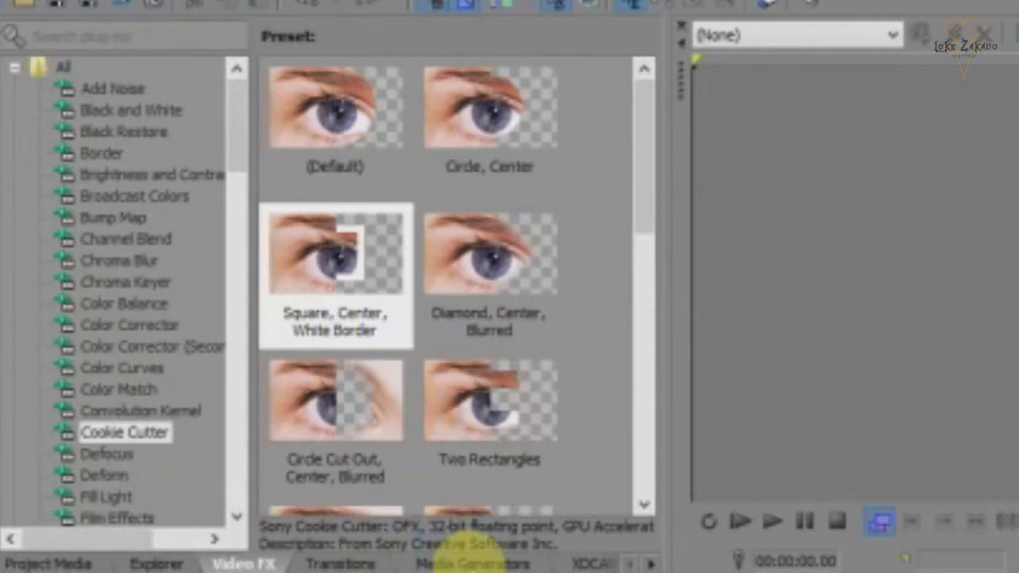
Generate a Black solid-color clip and stretch it from the timeline start to the video's end.
left_click(470, 562)
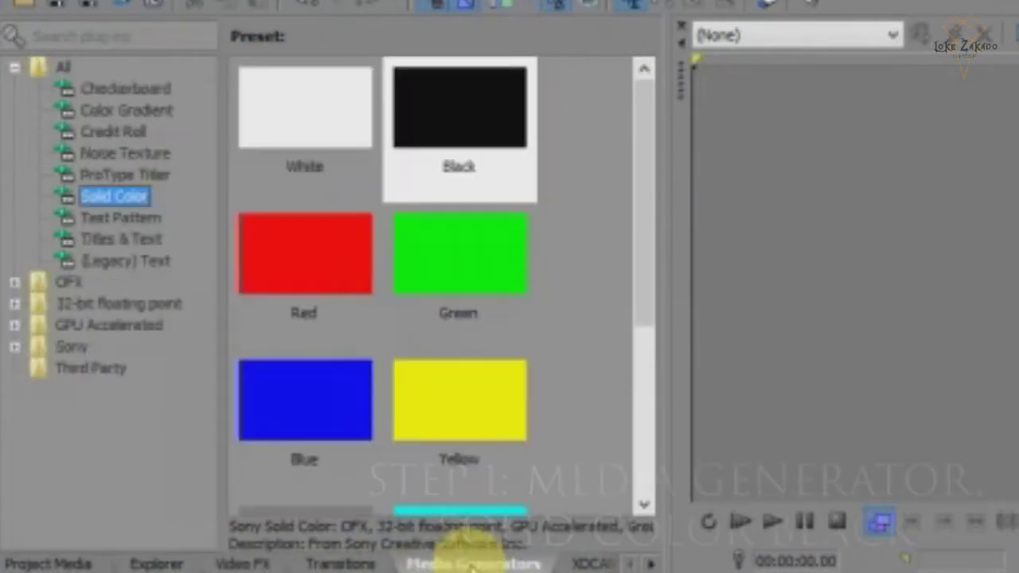
double_click(483, 104)
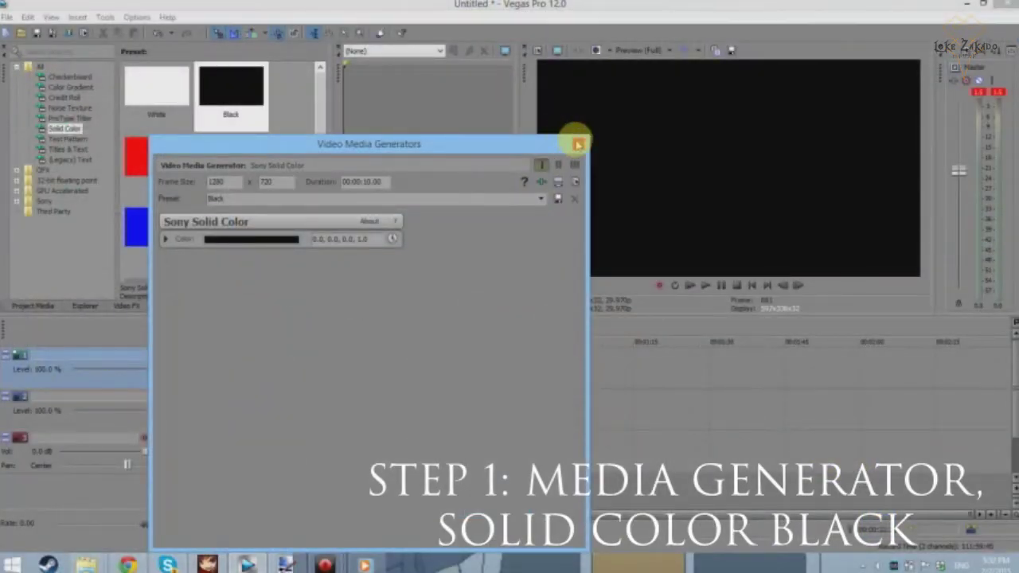
left_click(576, 142)
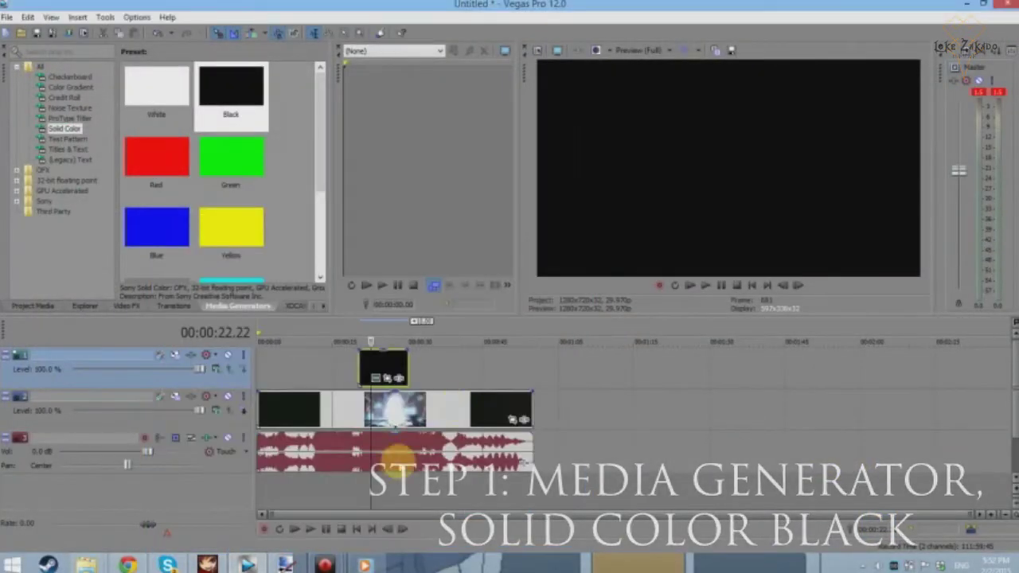
left_click_drag(364, 352, 350, 360)
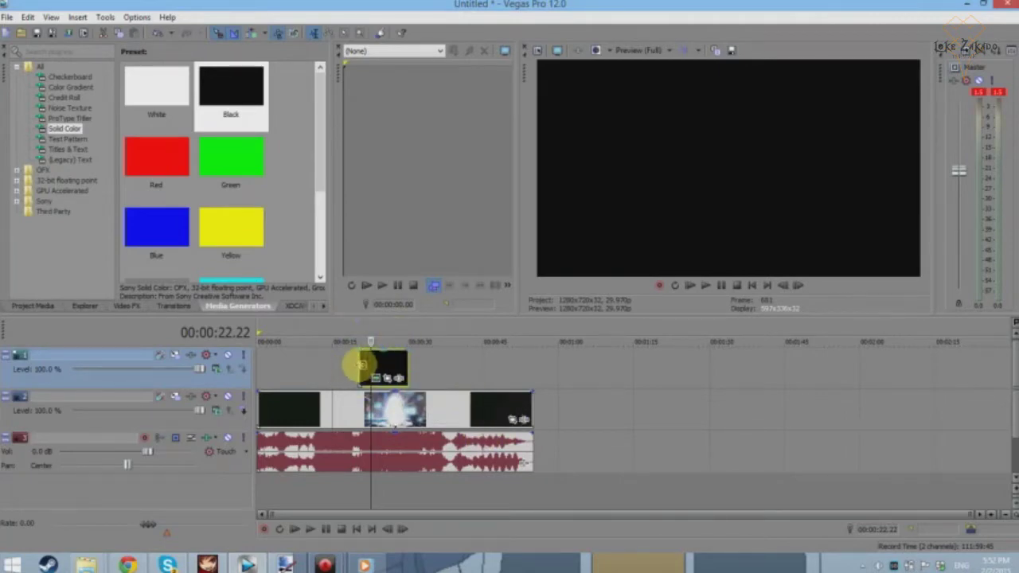
left_click_drag(263, 363, 242, 366)
left_click_drag(413, 370, 533, 368)
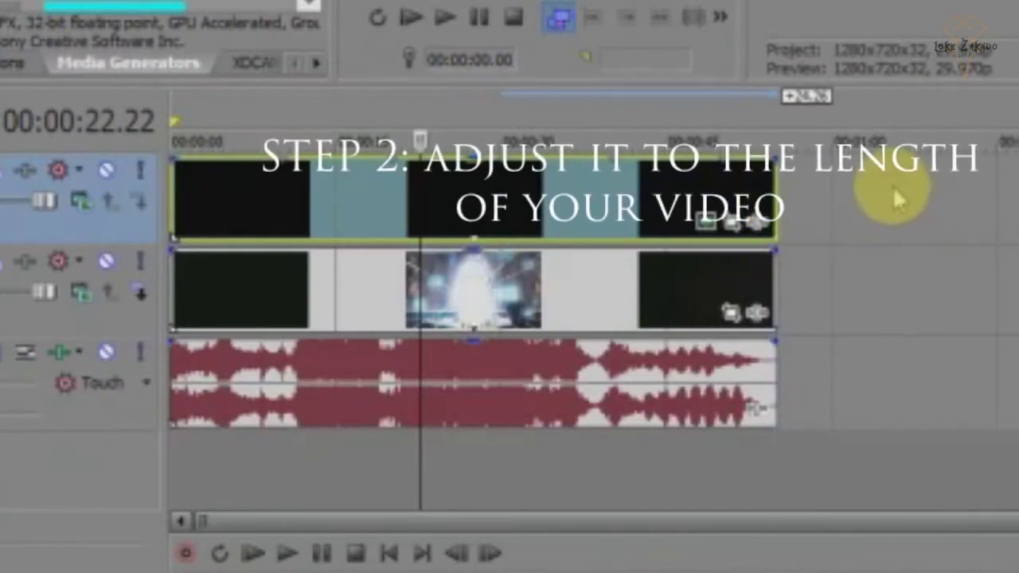
Bring up the timeline track options menu, then dismiss it with Escape.
right_click(894, 199)
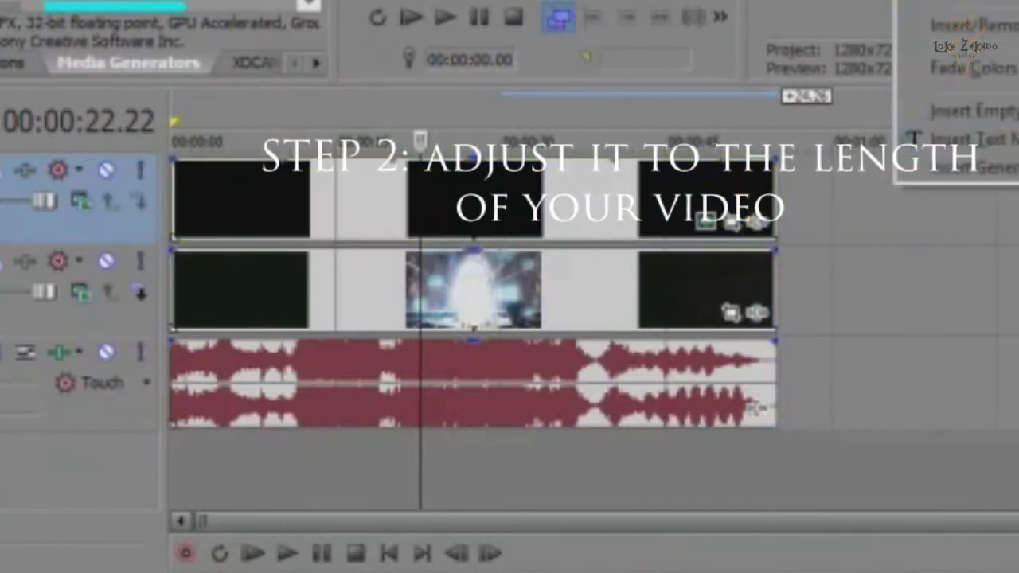
key("Escape")
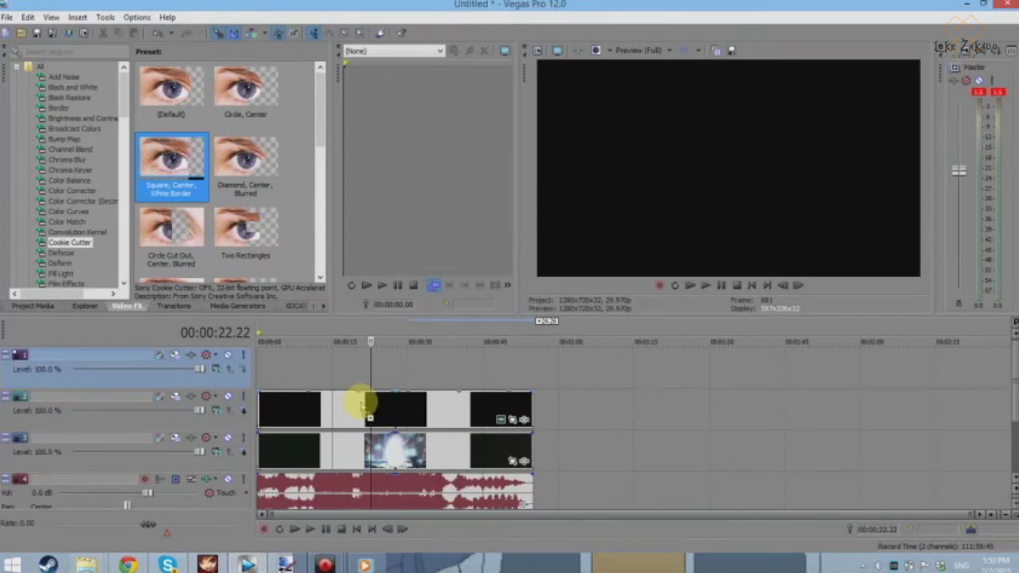
Apply Cookie Cutter 'Square, Center, White Border' to the black clip with Border 0 and Method Cut away section.
left_click_drag(362, 406, 358, 403)
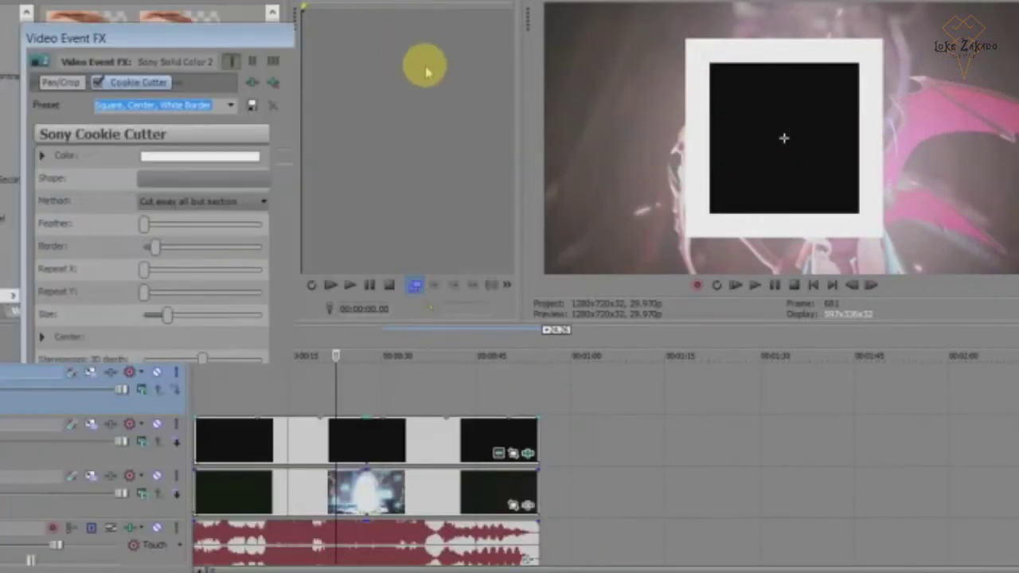
left_click_drag(365, 36, 428, 77)
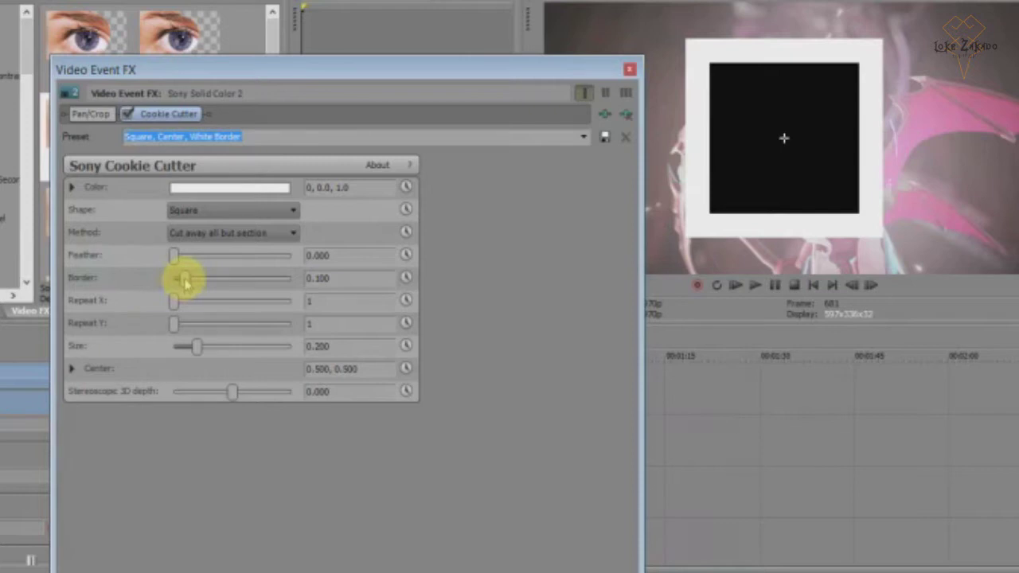
left_click_drag(184, 279, 152, 280)
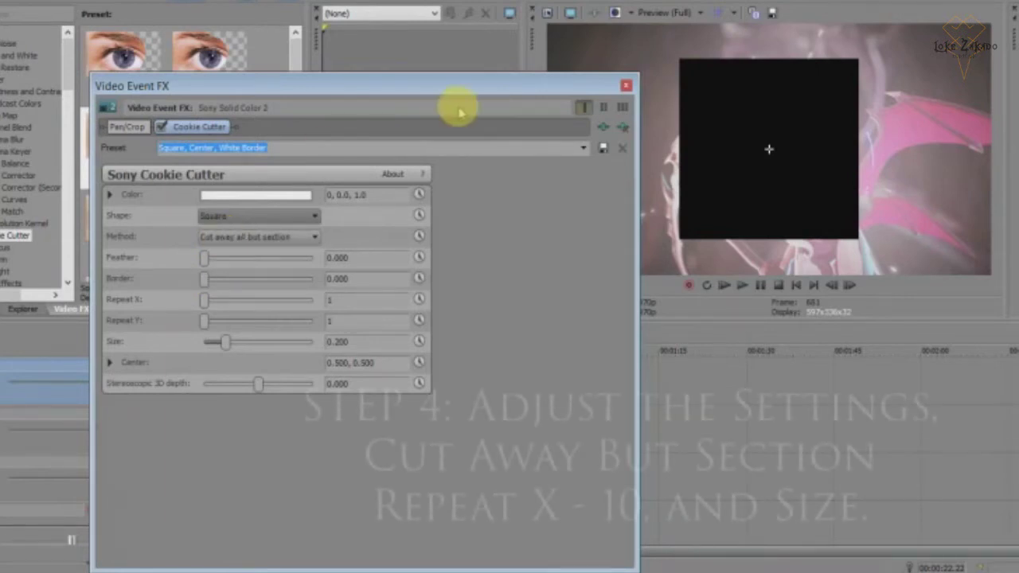
left_click_drag(443, 84, 399, 91)
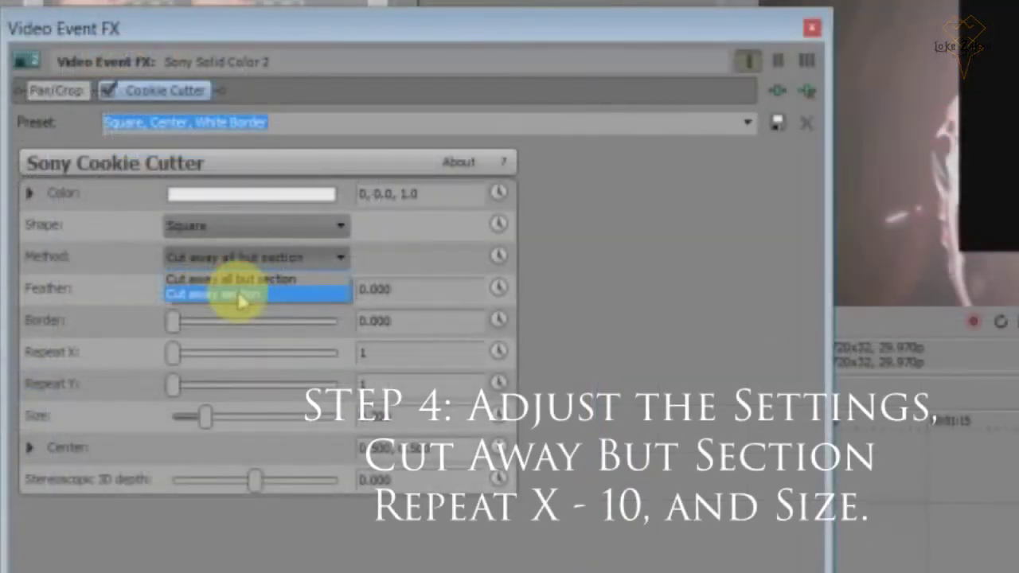
left_click(242, 296)
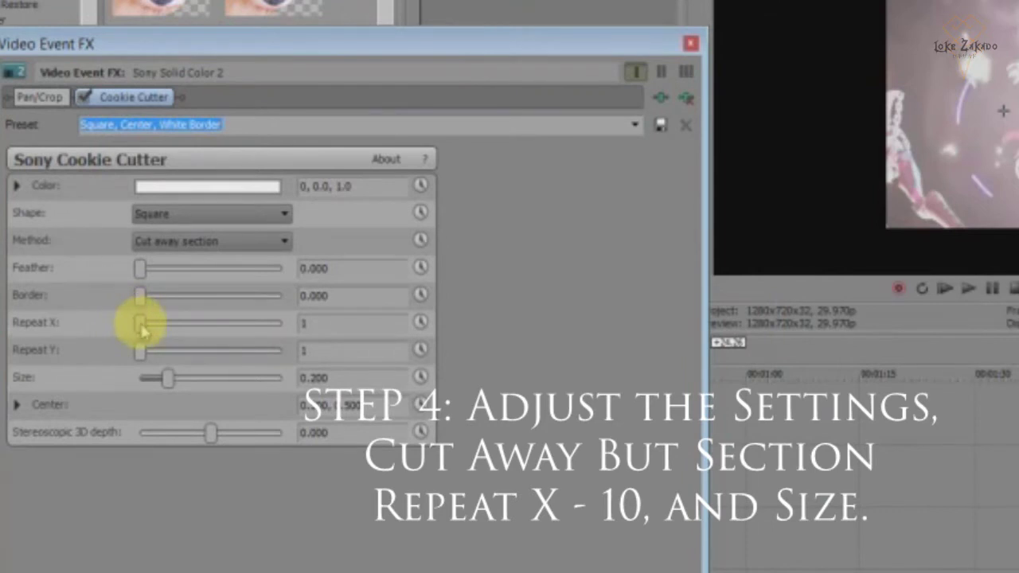
Set Cookie Cutter Repeat X to 10, Size 0.469, Center 0.522, 0.511, and close the effect window.
left_click_drag(141, 323, 316, 326)
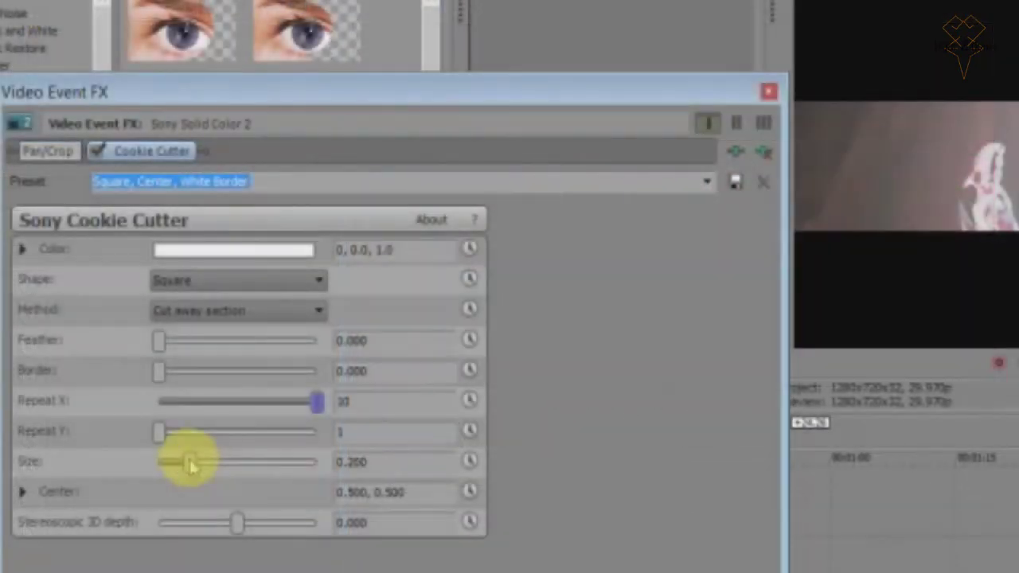
left_click_drag(191, 464, 227, 462)
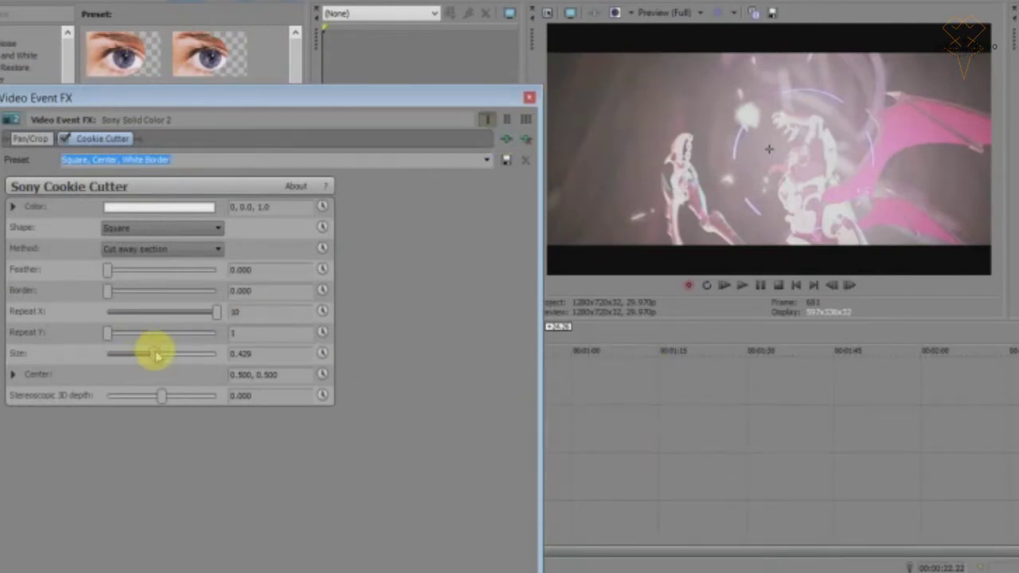
left_click_drag(157, 356, 161, 356)
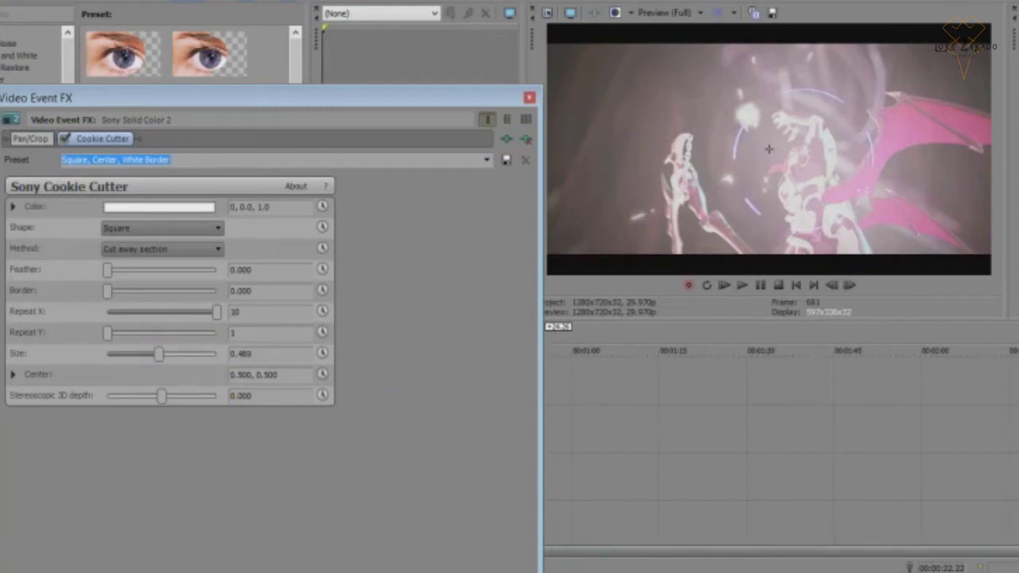
left_click(12, 375)
left_click_drag(187, 428, 189, 428)
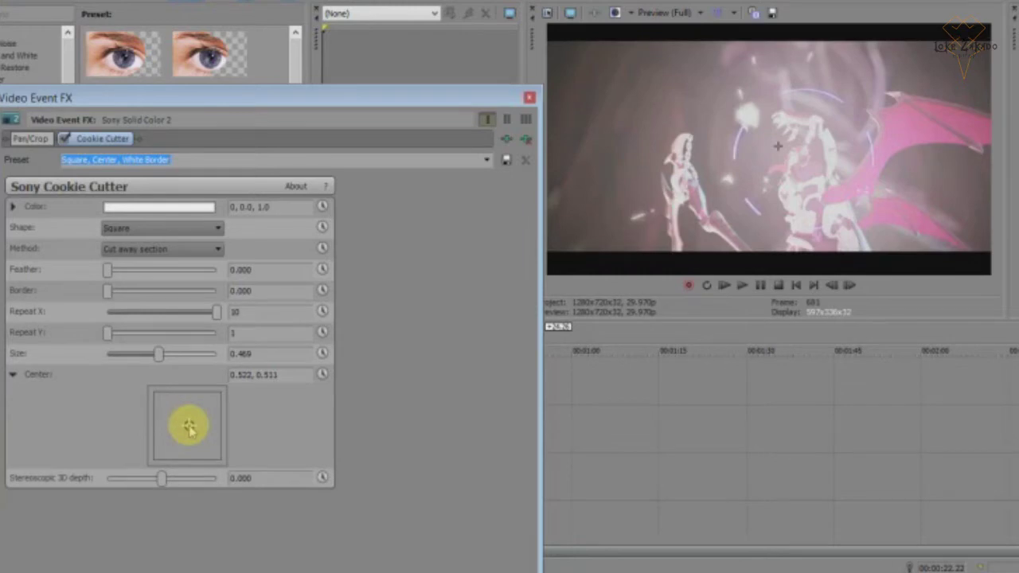
left_click(529, 98)
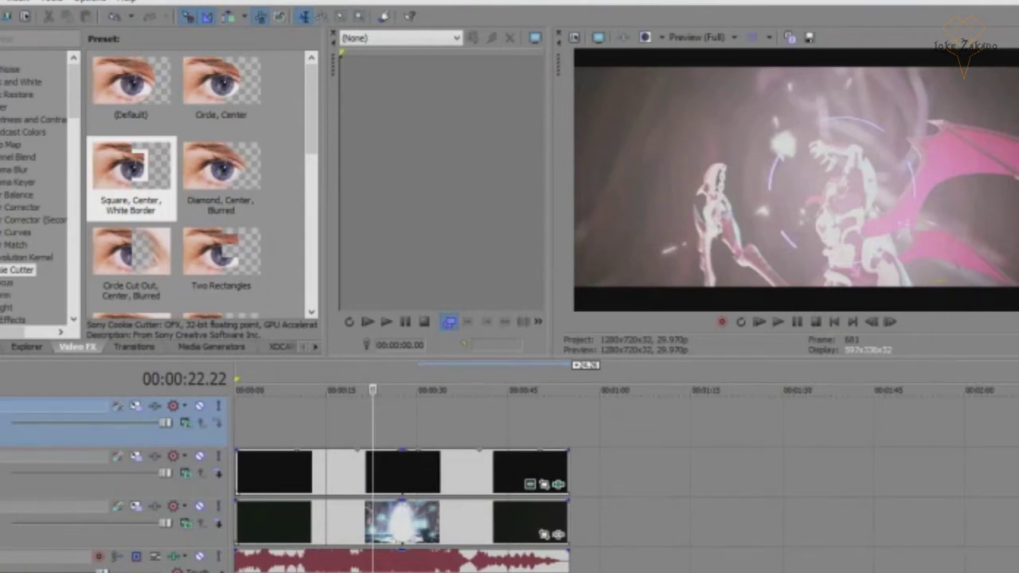
Add the sprite image from the Custom Poses folder to the top track and open its Pan/Crop settings.
left_click(208, 549)
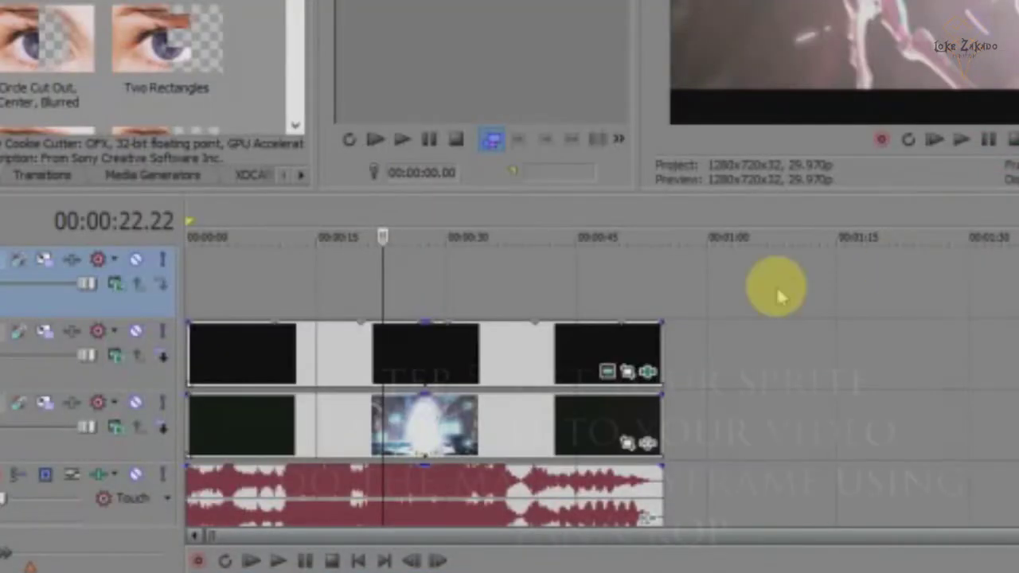
left_click_drag(778, 296, 661, 296)
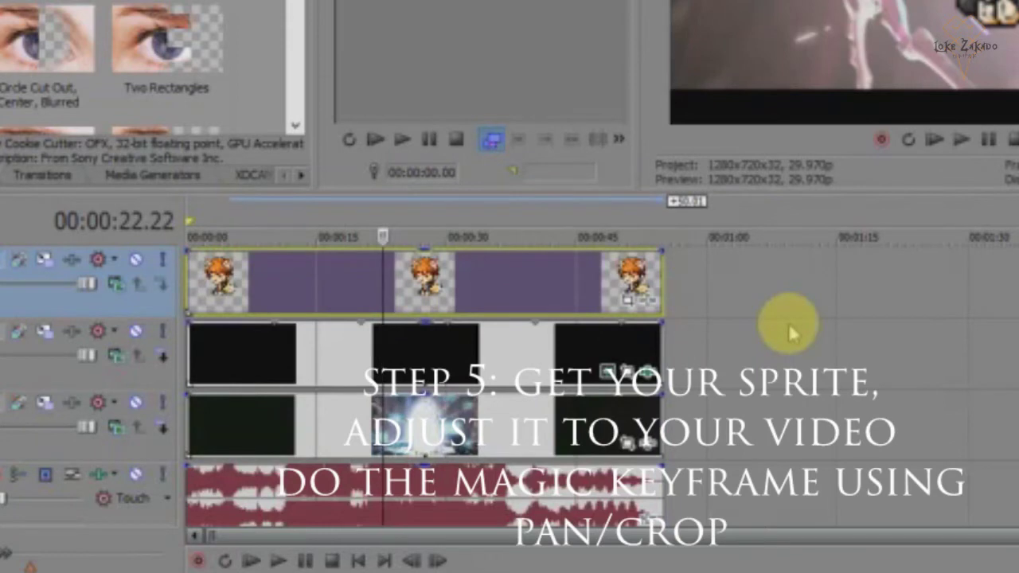
left_click(628, 302)
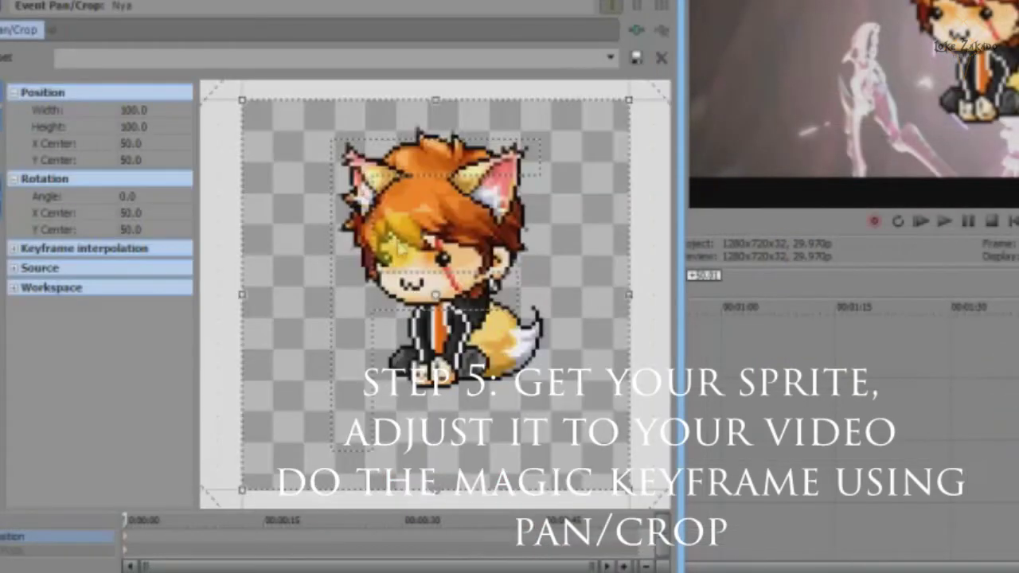
Match the sprite's crop frame to the output aspect and resize it to 800 by 450.
right_click(412, 245)
left_click(462, 393)
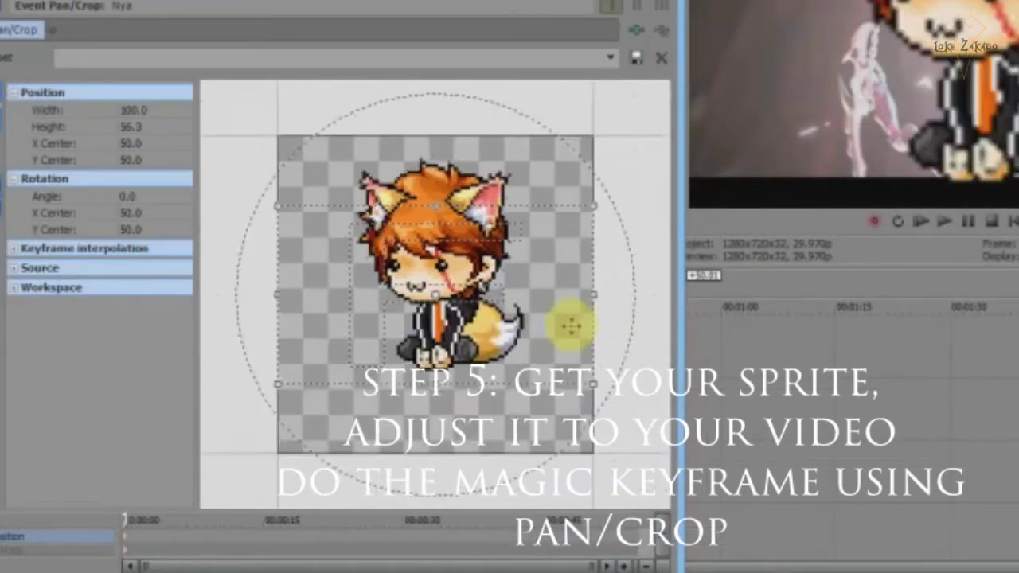
scroll(573, 341, "down", 5)
left_click_drag(472, 318, 504, 348)
scroll(525, 358, "down", 4)
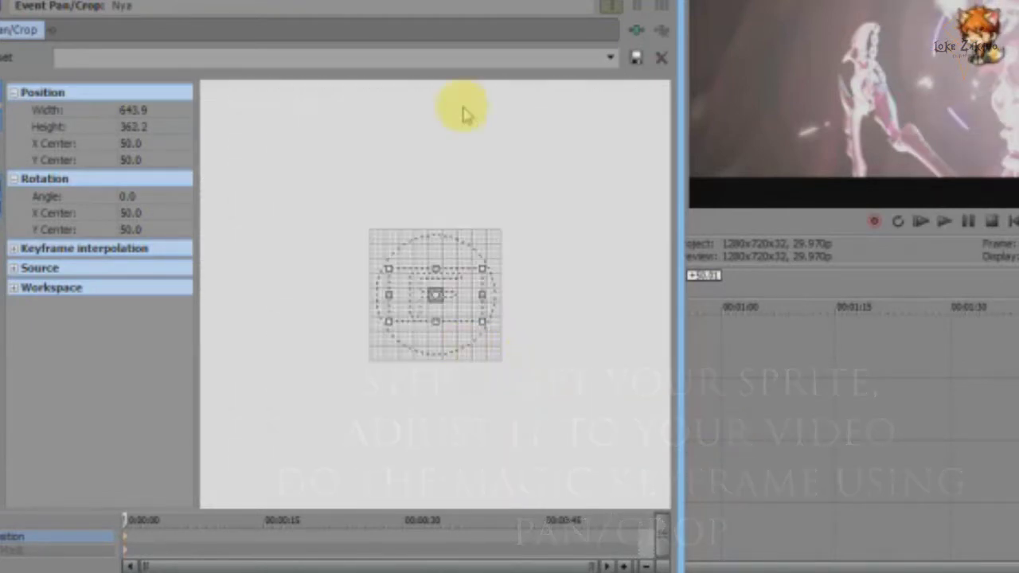
left_click_drag(489, 1, 744, 401)
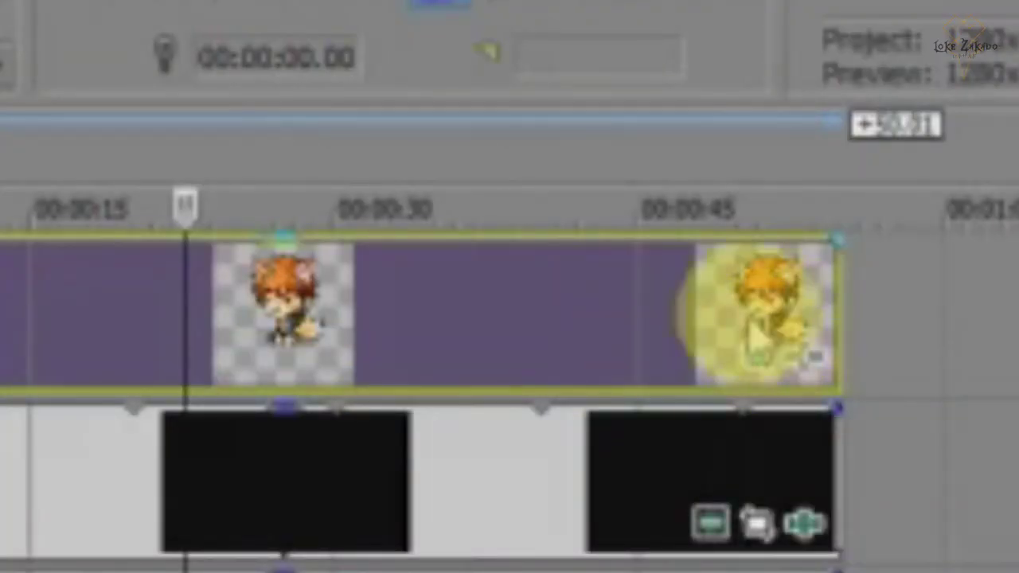
left_click(752, 359)
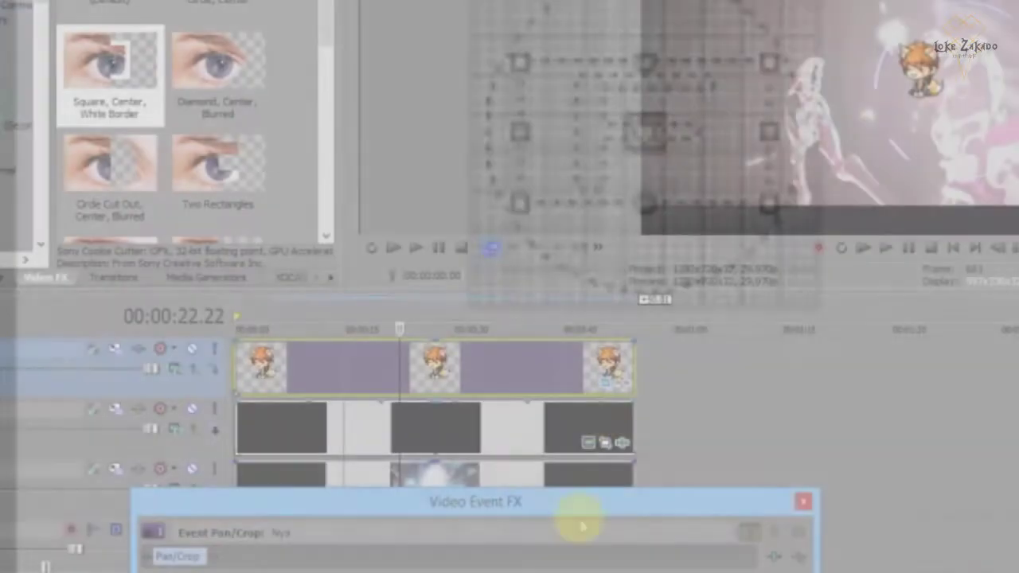
left_click_drag(582, 525, 537, 17)
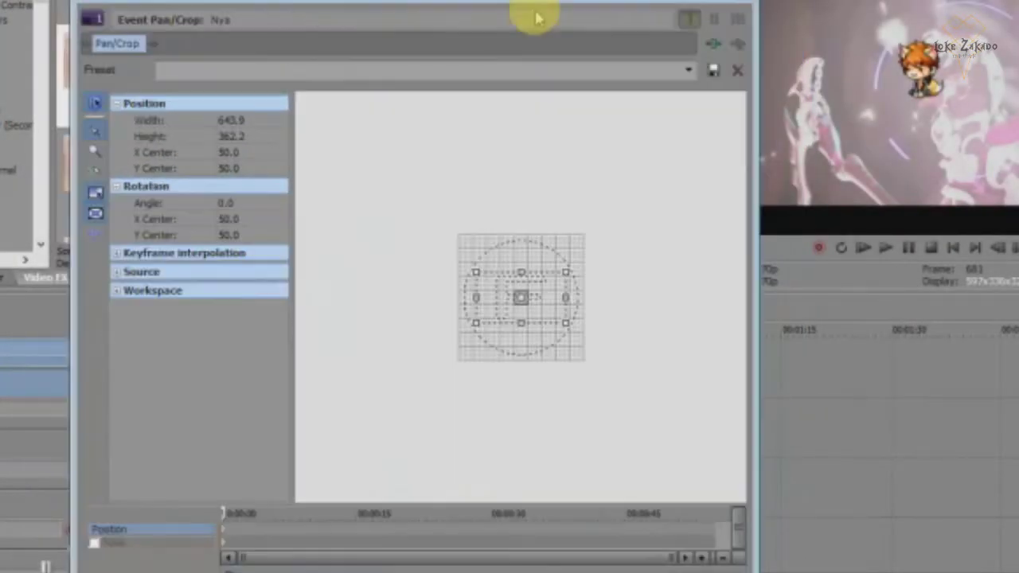
mouse_move(575, 344)
left_mouse_down()
mouse_move(568, 364)
mouse_move(553, 325)
mouse_move(581, 339)
left_mouse_up()
Keyframe the sprite at the lower left at the start and lower right near the clip's end.
scroll(580, 430, "up", 3)
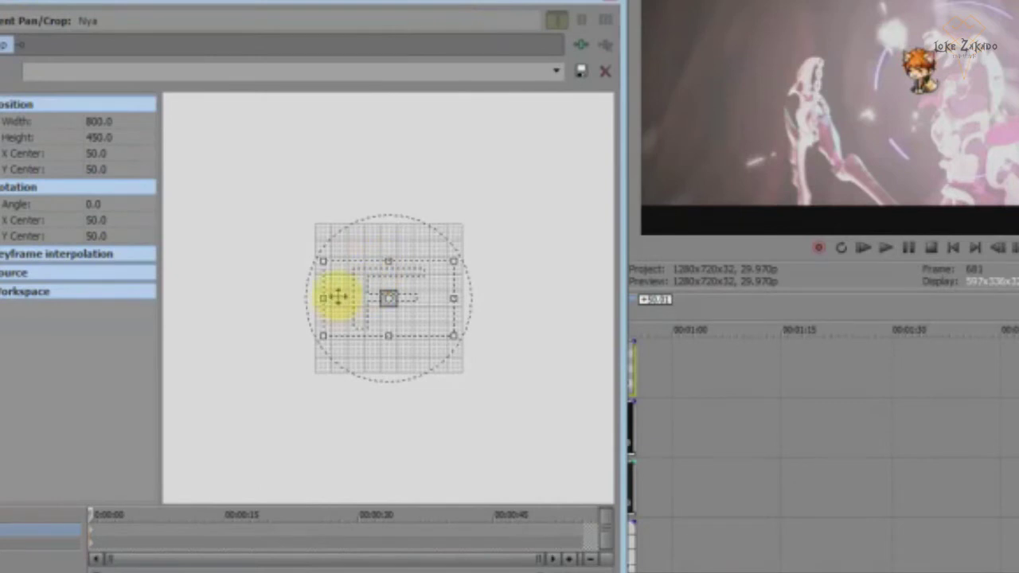
left_click_drag(337, 297, 400, 267)
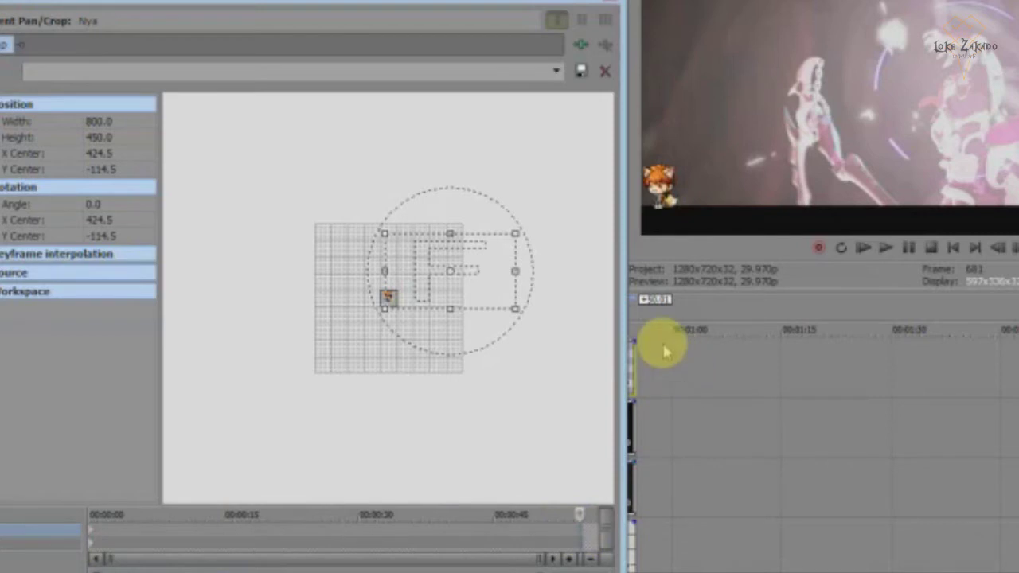
left_click(637, 345)
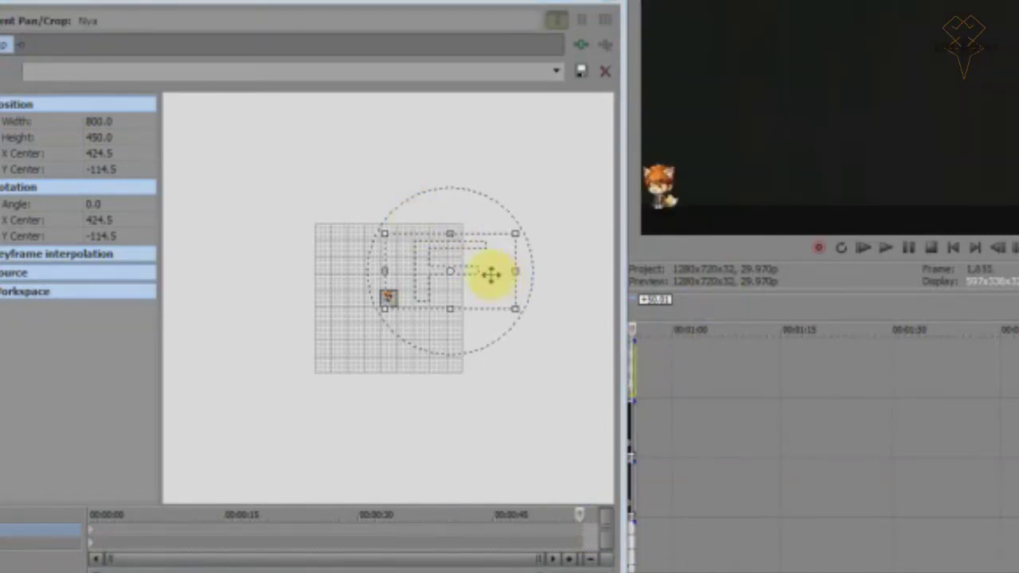
left_click_drag(490, 274, 366, 274)
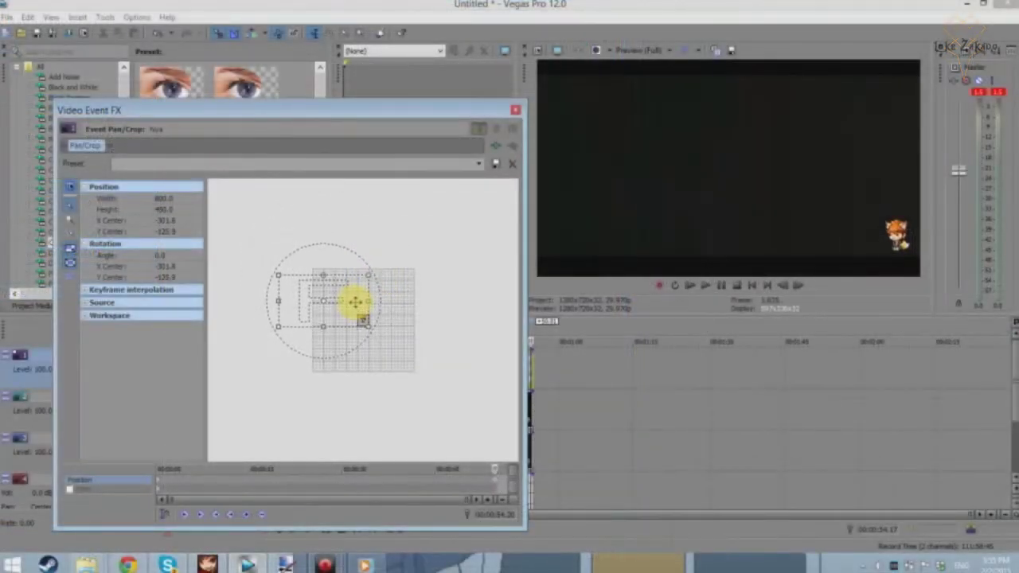
left_click_drag(355, 301, 351, 300)
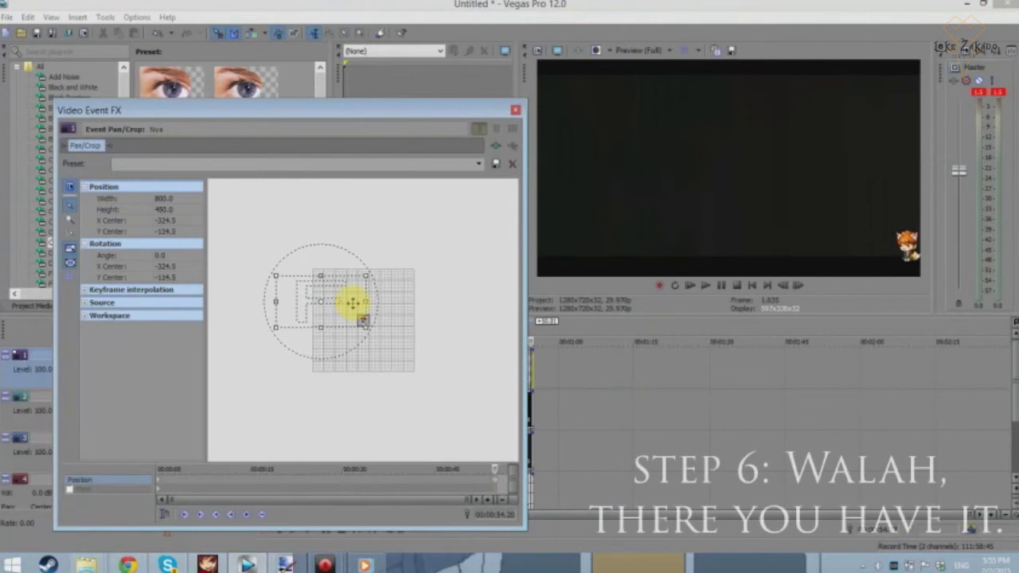
Close the Pan/Crop window and scrub the timeline to preview the sprite walking across.
left_click(515, 111)
left_click_drag(531, 360, 244, 359)
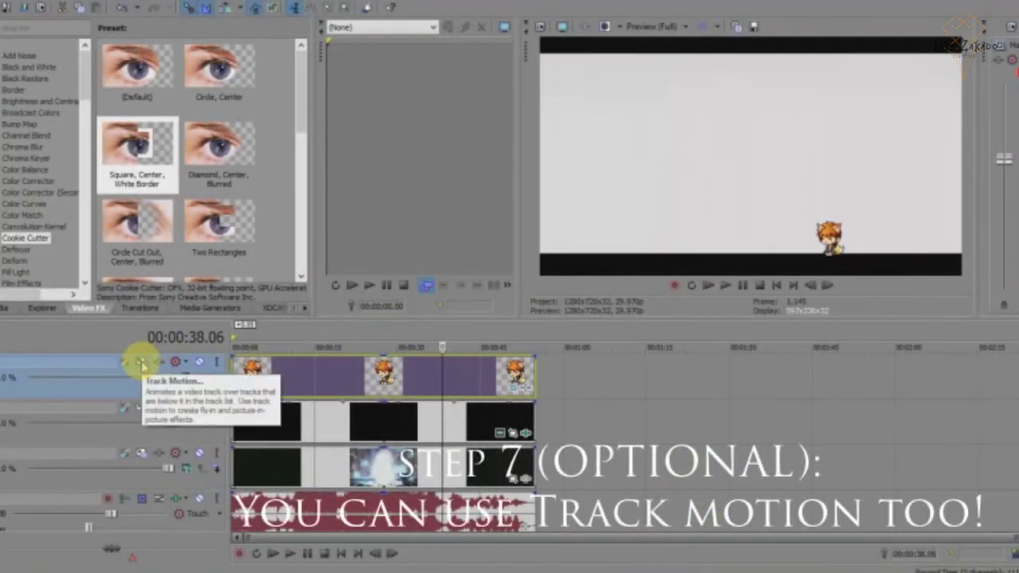
Reposition Track 1's motion frame to 1,129.94 × 635.59 at X 13.85, Y -36.92.
left_click(141, 364)
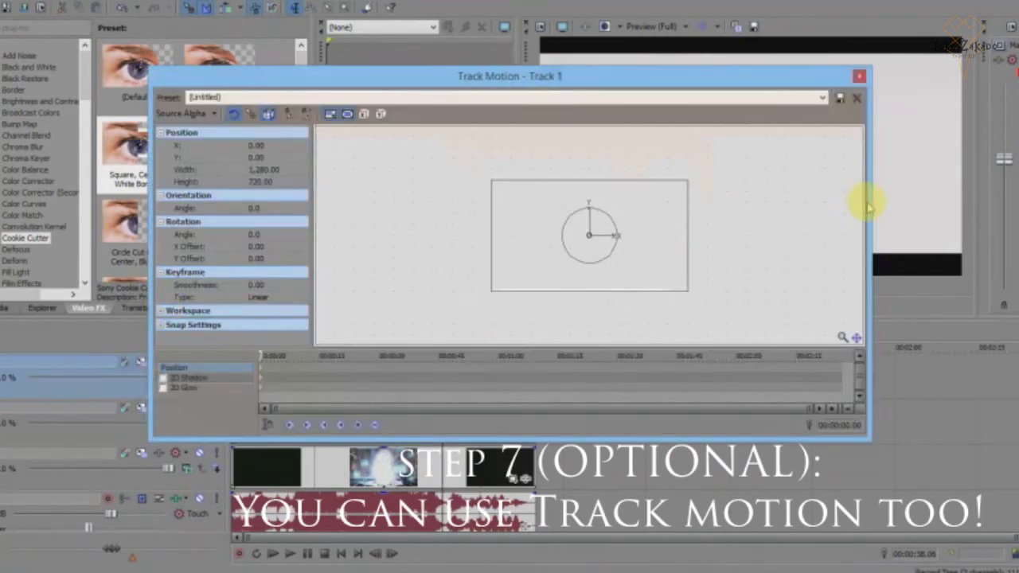
left_click_drag(871, 202, 522, 191)
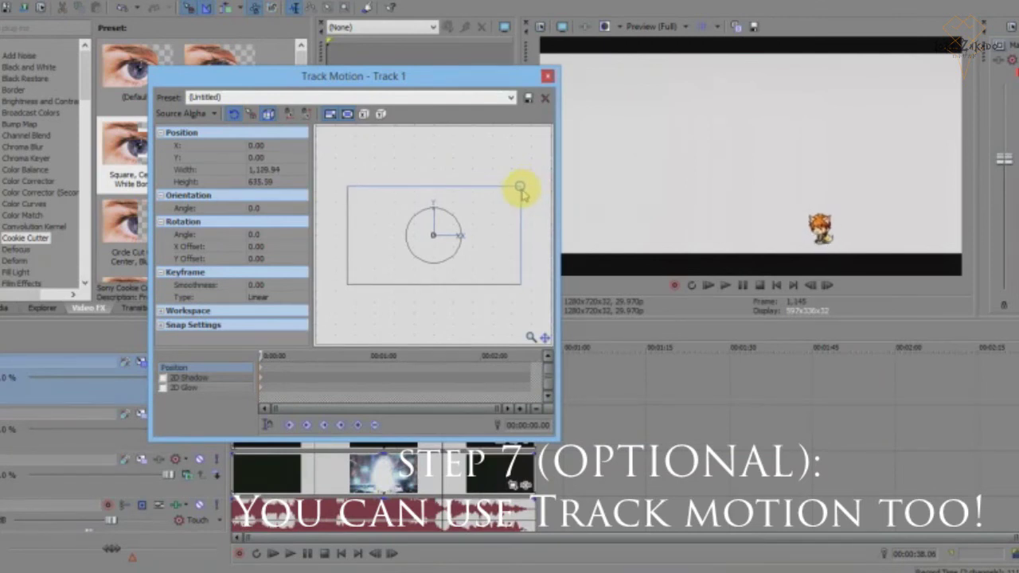
left_click_drag(494, 234, 497, 242)
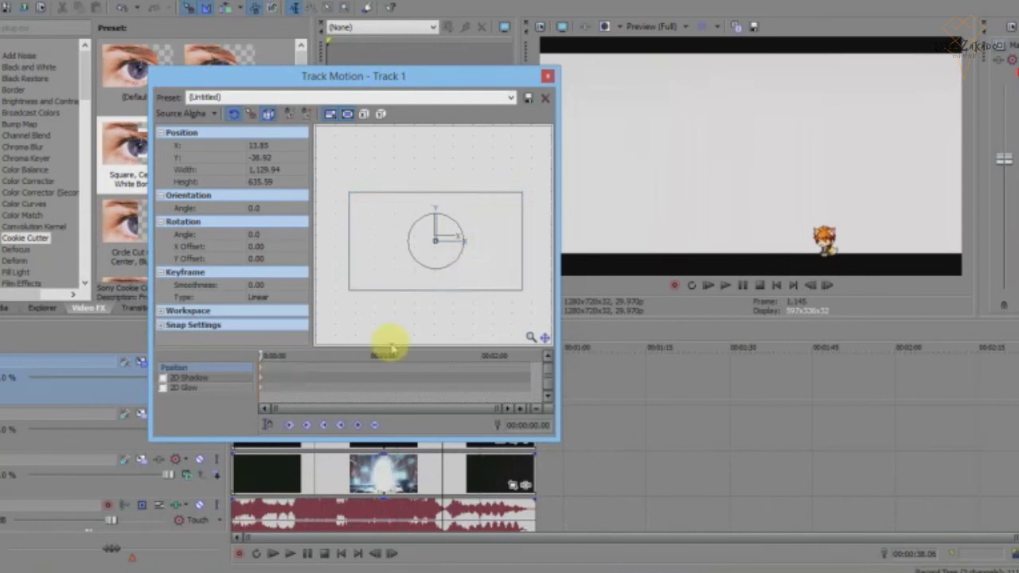
left_click(486, 380)
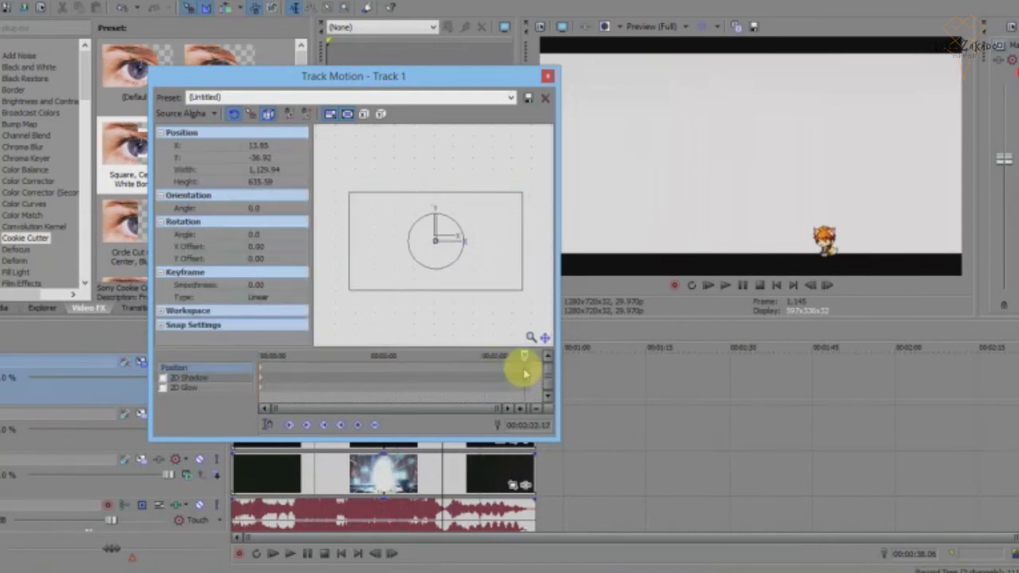
left_click(290, 372)
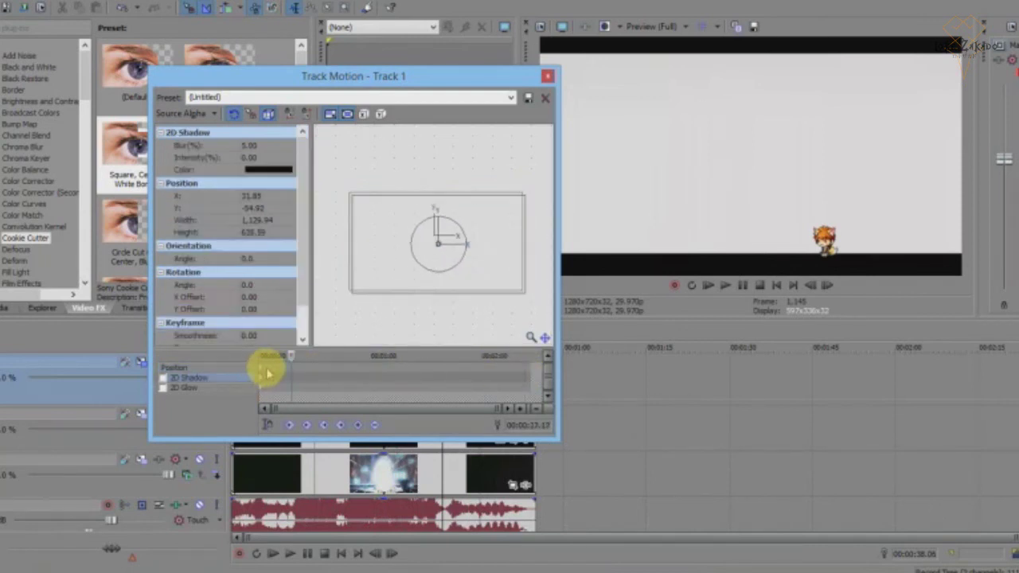
left_click(269, 368)
left_click(505, 372)
Dismiss the preset-deletion warning, close Track Motion, and move the cursor to 00:00:25.09.
left_click(546, 99)
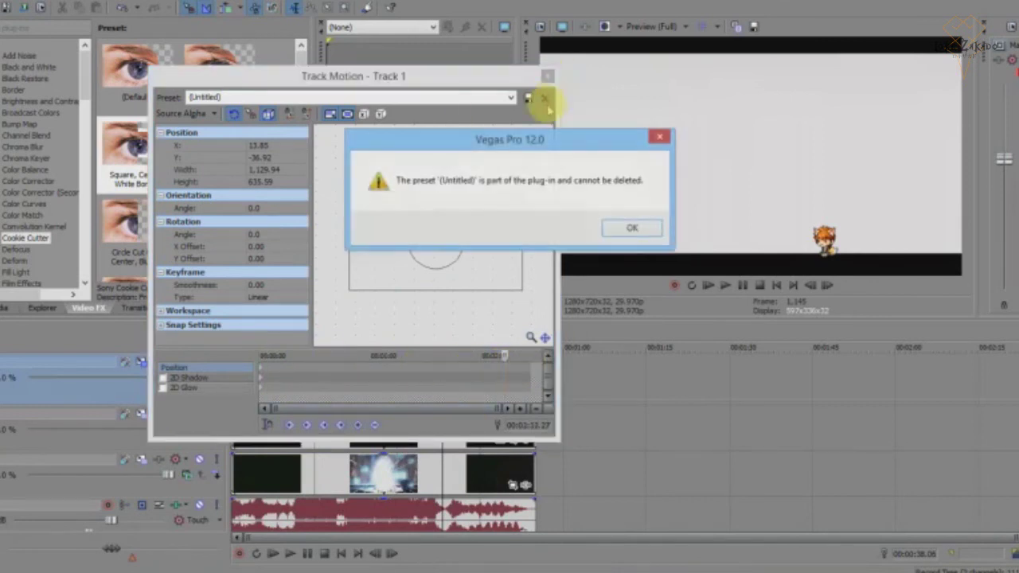
left_click(629, 229)
left_click(547, 75)
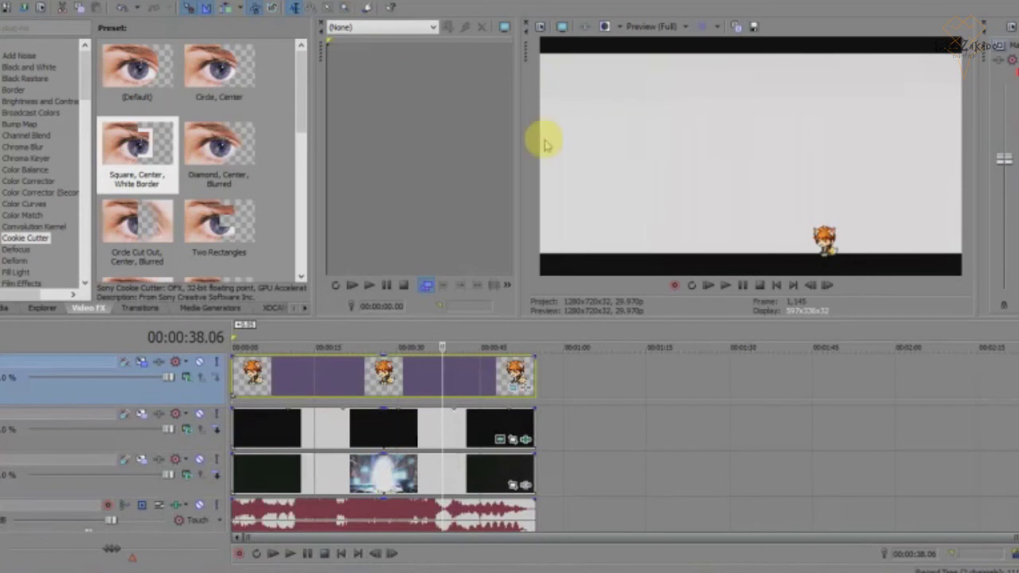
right_click(235, 408)
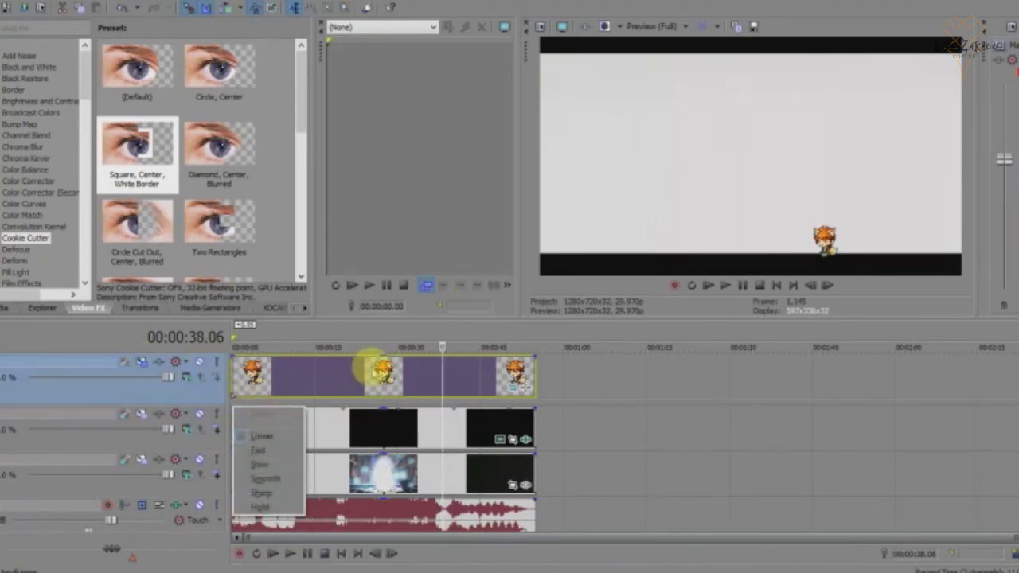
left_click(371, 367)
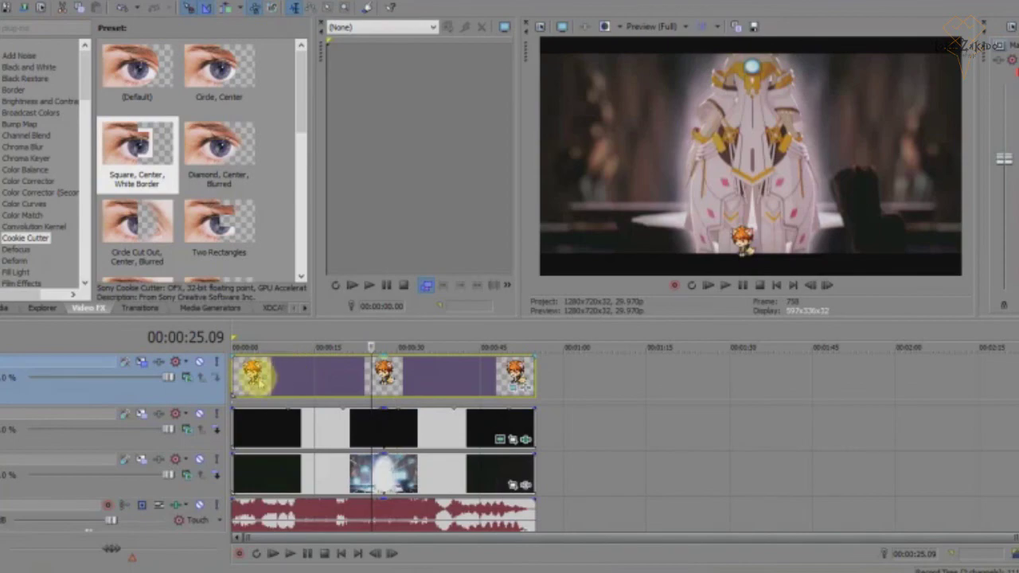